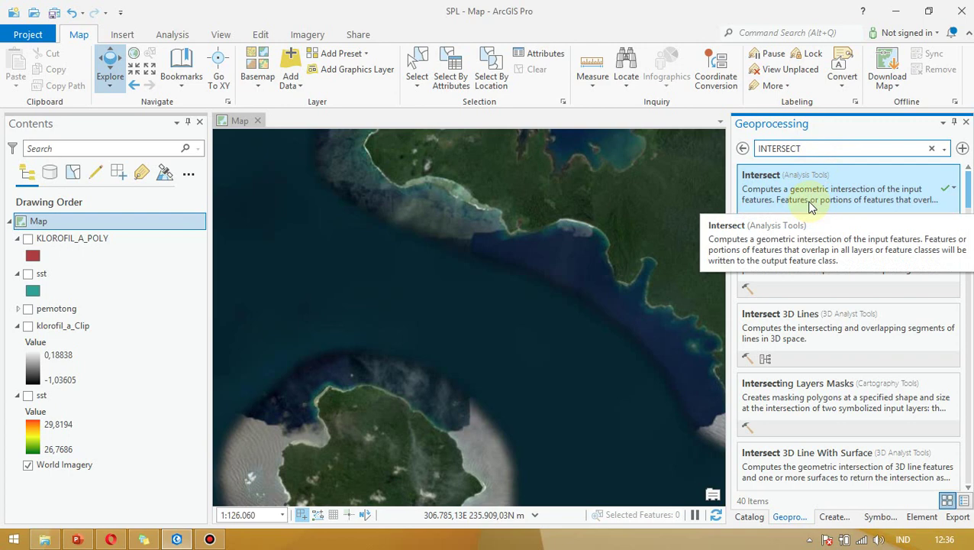
Step: Run the Intersect tool on KLOROFIL_A_POLY and sst, joining all attributes, with output feature class KLOROFIL_A_POLY_Intersect3
{"action": "left_click", "coordinate": [811, 205]}
{"action": "left_click", "coordinate": [209, 539]}
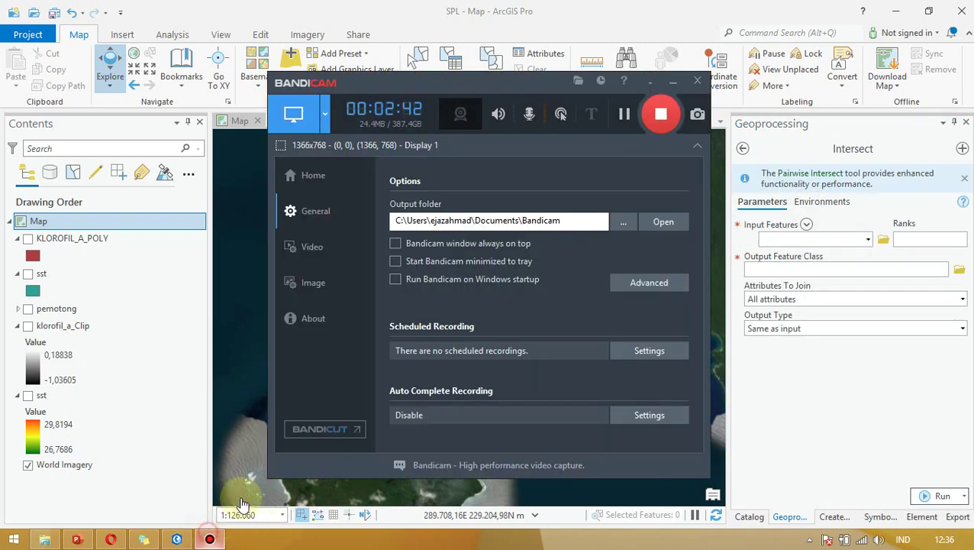
{"action": "left_click", "coordinate": [672, 81]}
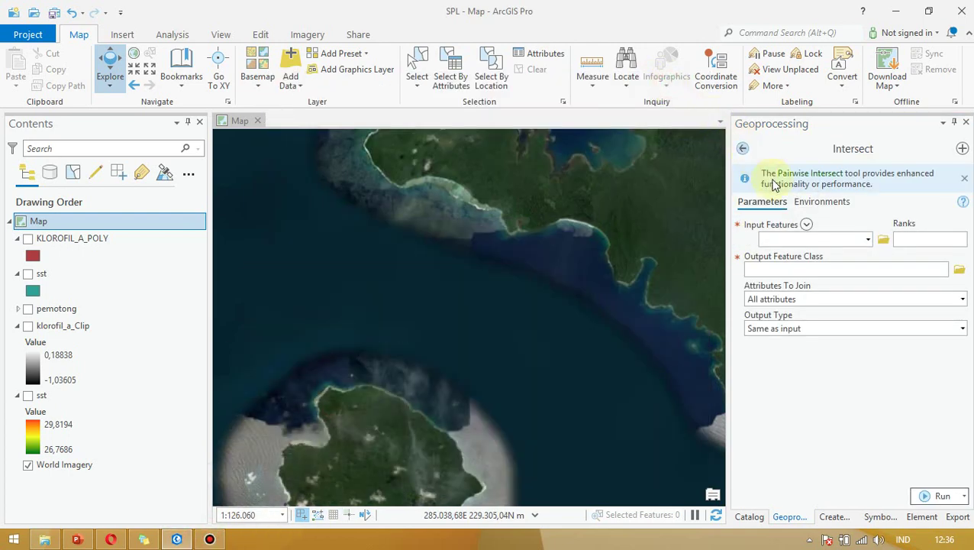
{"action": "left_click", "coordinate": [871, 240]}
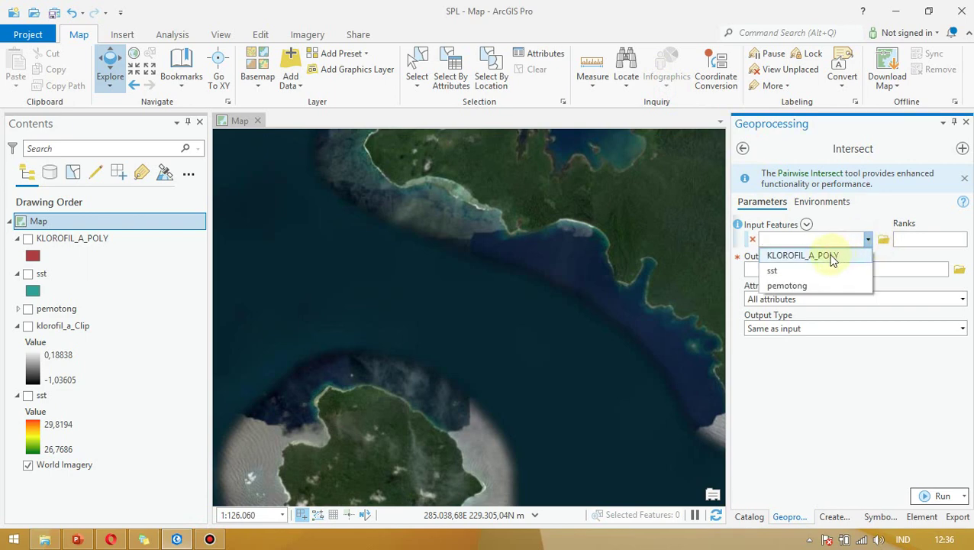
{"action": "left_click", "coordinate": [833, 257]}
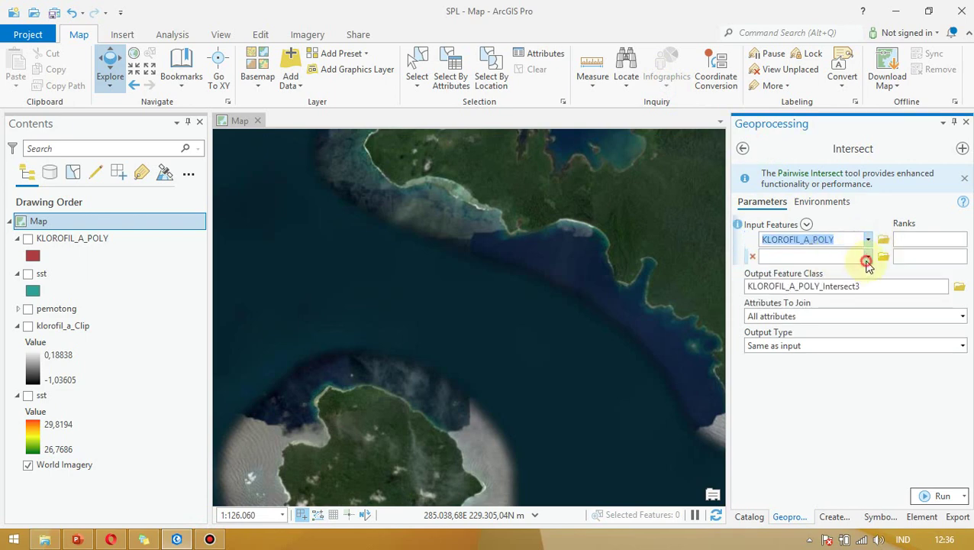
{"action": "left_click", "coordinate": [867, 257]}
{"action": "left_click", "coordinate": [795, 288]}
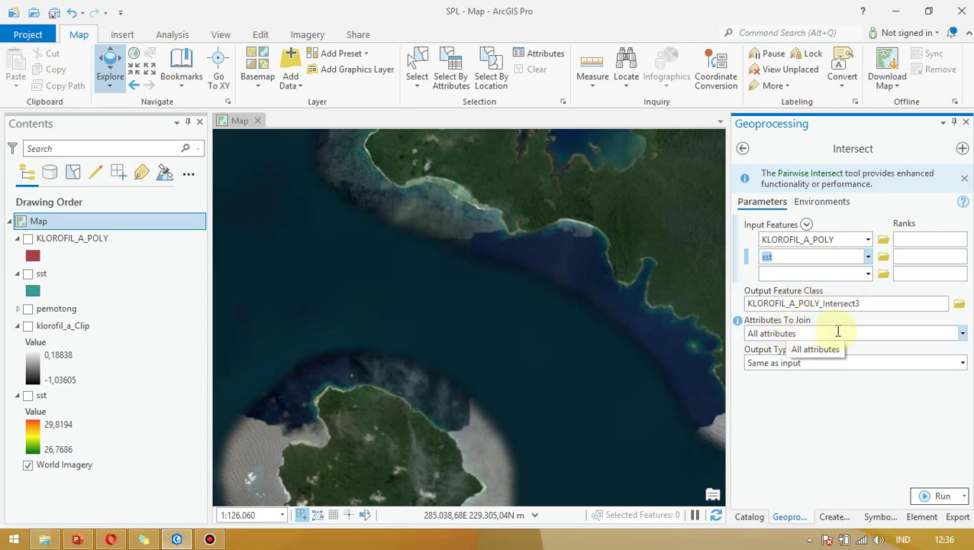
{"action": "left_click", "coordinate": [935, 498]}
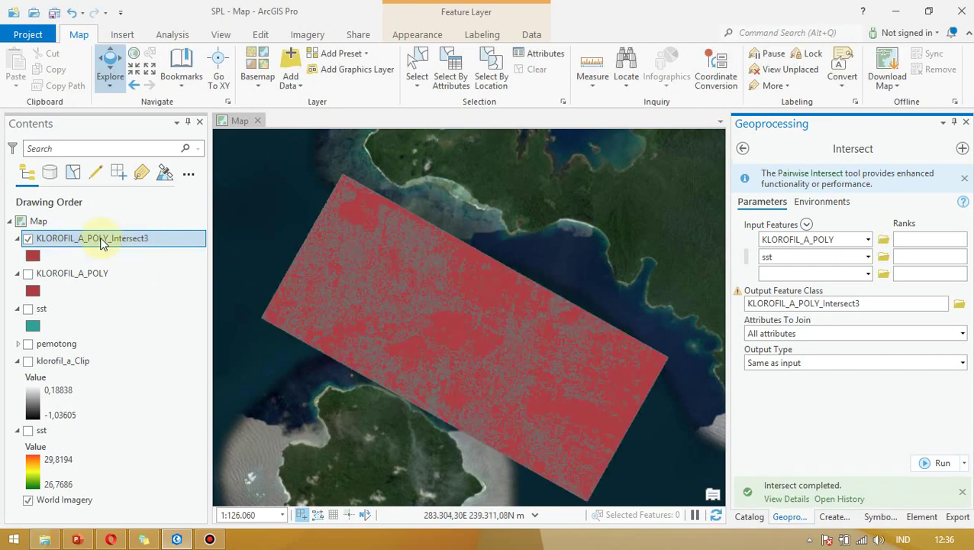
Step: Examine the intersect result's layer entry alongside the source chlorophyll-a and sst polygon and raster layers
{"action": "left_click", "coordinate": [77, 273]}
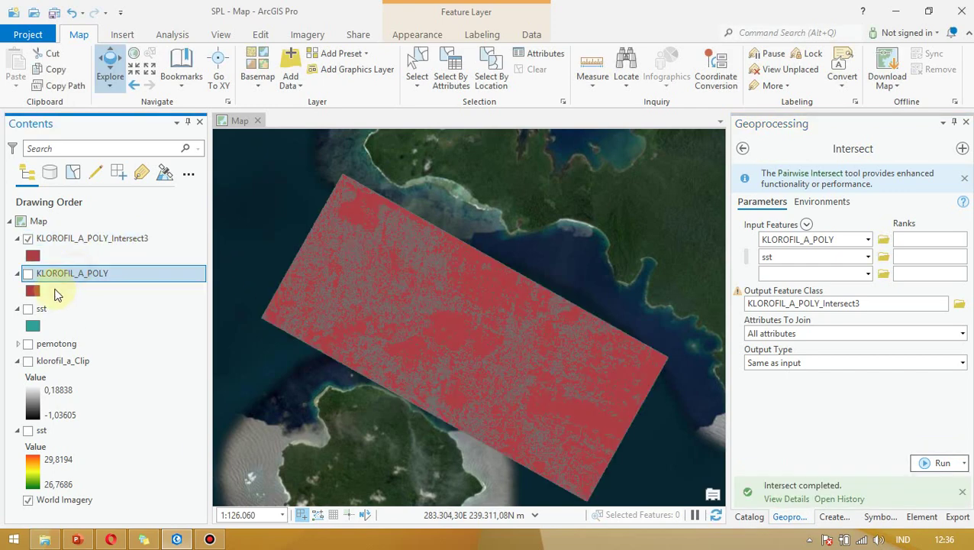
{"action": "left_click", "coordinate": [46, 309]}
{"action": "left_click", "coordinate": [55, 280]}
{"action": "left_click", "coordinate": [63, 364]}
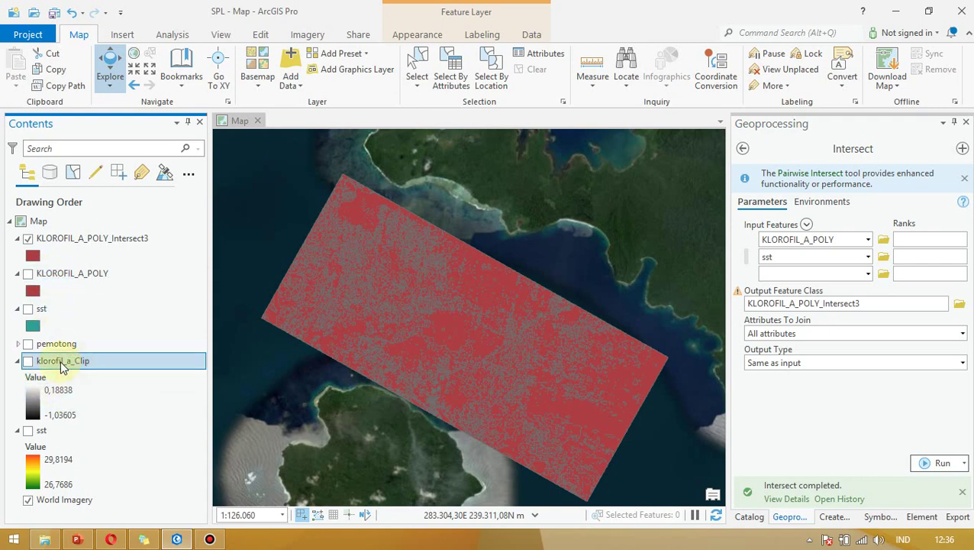
{"action": "left_click", "coordinate": [38, 431]}
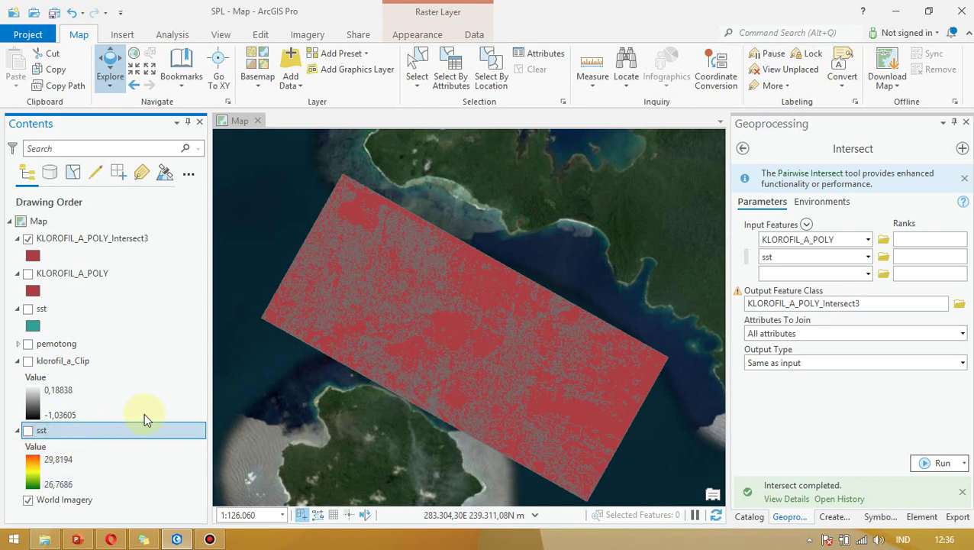
{"action": "left_click", "coordinate": [100, 240]}
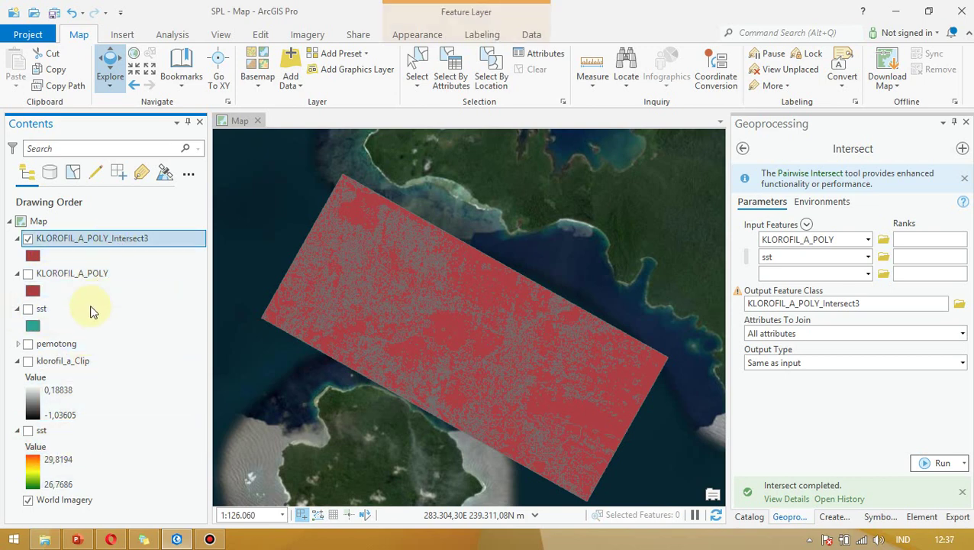
{"action": "left_click", "coordinate": [73, 283]}
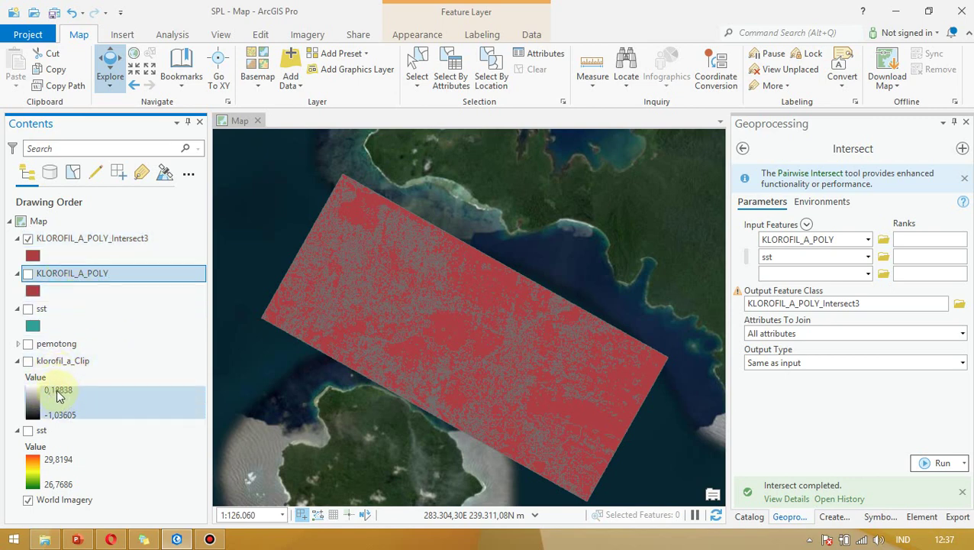
{"action": "left_click", "coordinate": [57, 310]}
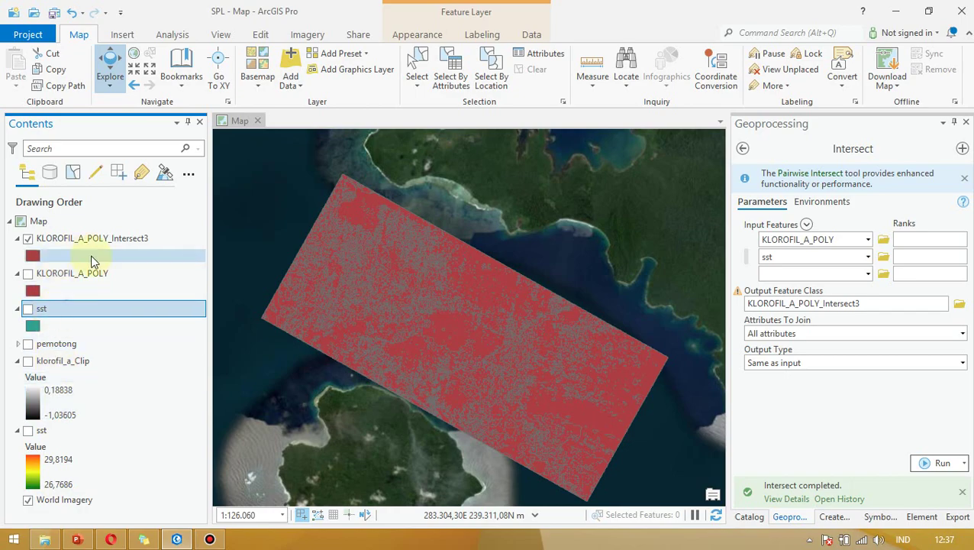
Step: Switch to PowerPoint to check the spawning-area criteria on the overlay analysis slide, and return to ArcGIS Pro
{"action": "key", "text": "alt+Tab"}
{"action": "key", "text": "alt+Tab"}
{"action": "key", "text": "alt+Tab"}
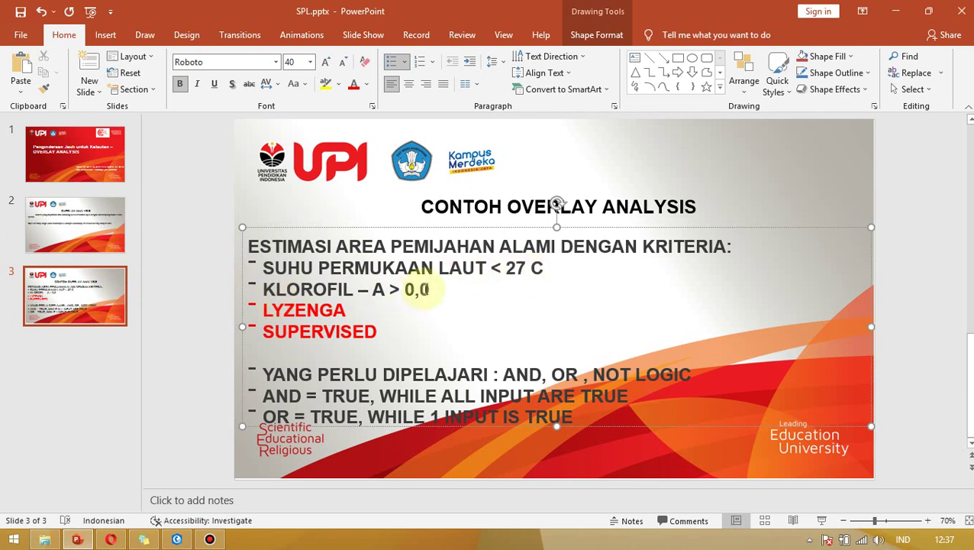
{"action": "left_click", "coordinate": [896, 10]}
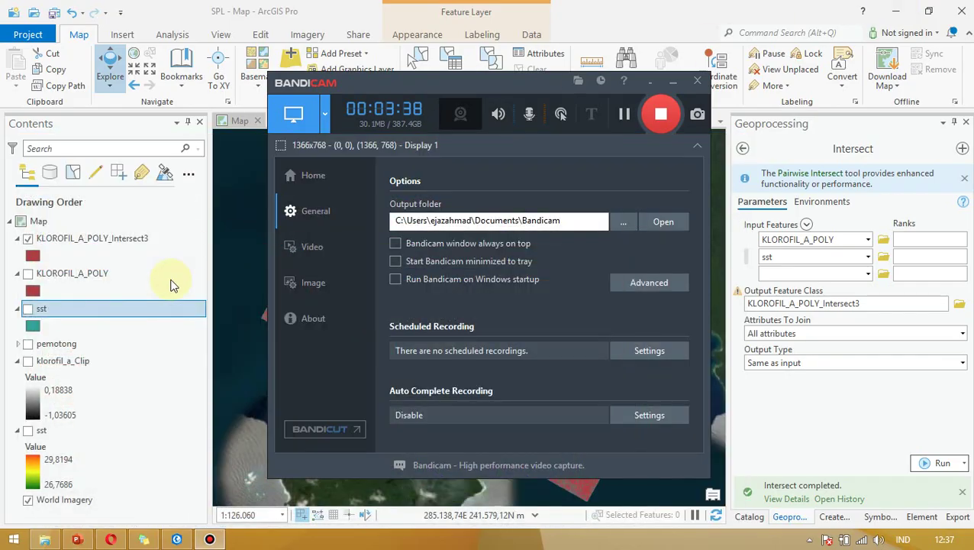
{"action": "left_click", "coordinate": [697, 80]}
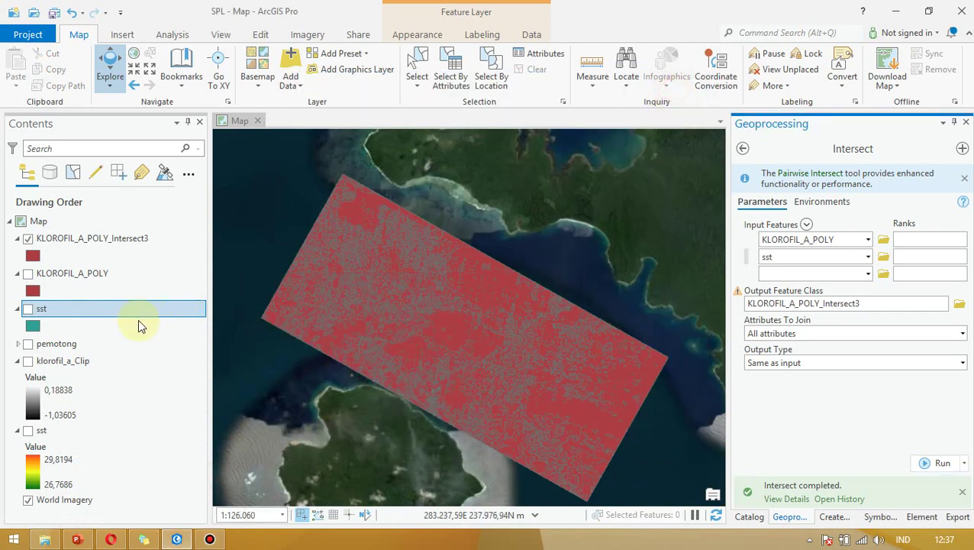
Step: Open Export Features for the KLOROFIL_A_POLY_Intersect3 layer and enter KESESUAIAN_PEMIJAHAN as the output name
{"action": "left_click", "coordinate": [90, 239]}
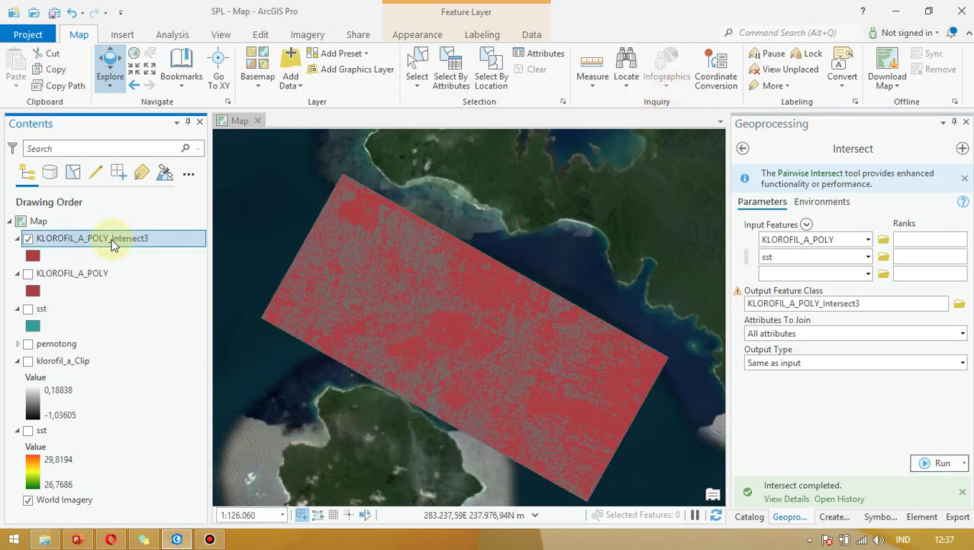
{"action": "right_click", "coordinate": [110, 241]}
{"action": "mouse_move", "coordinate": [191, 434]}
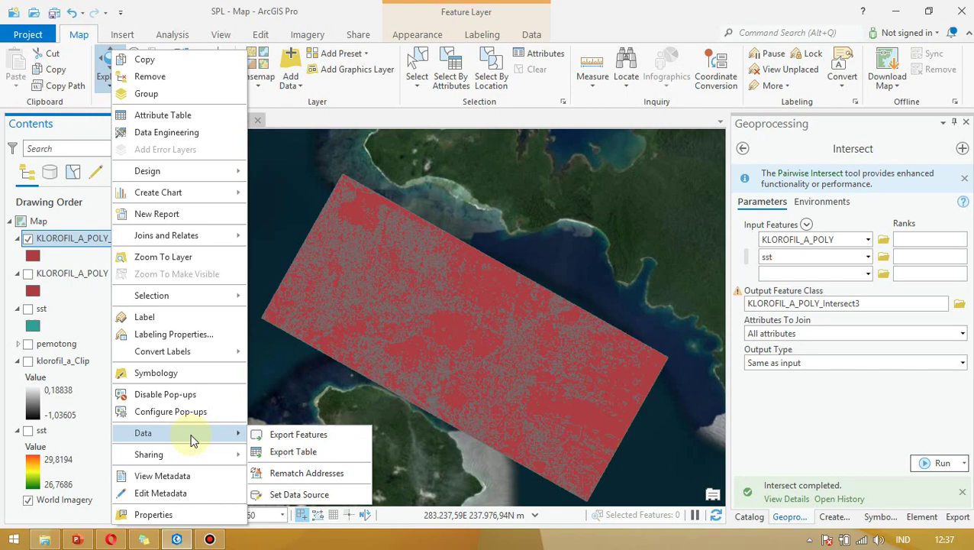
{"action": "left_click", "coordinate": [296, 436]}
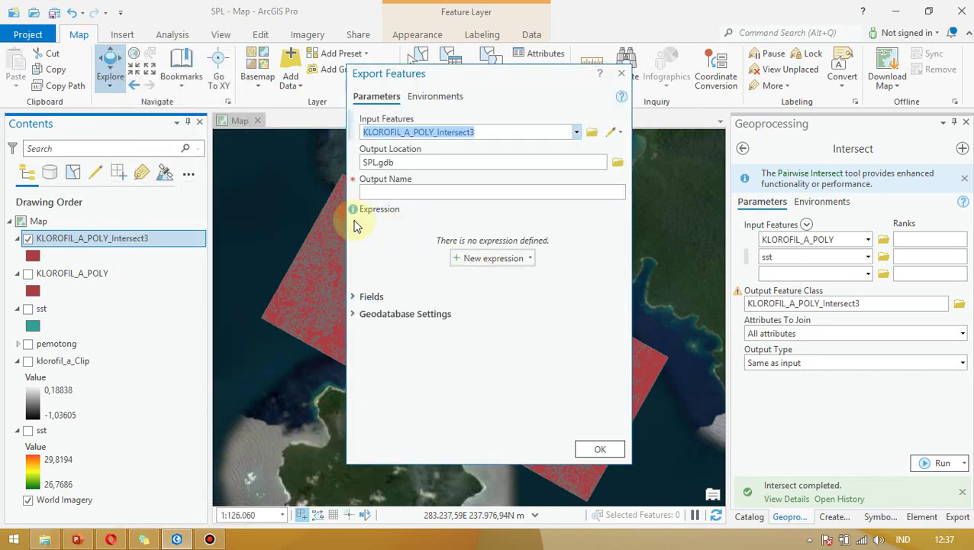
{"action": "left_click_drag", "start_coordinate": [501, 79], "coordinate": [713, 78]}
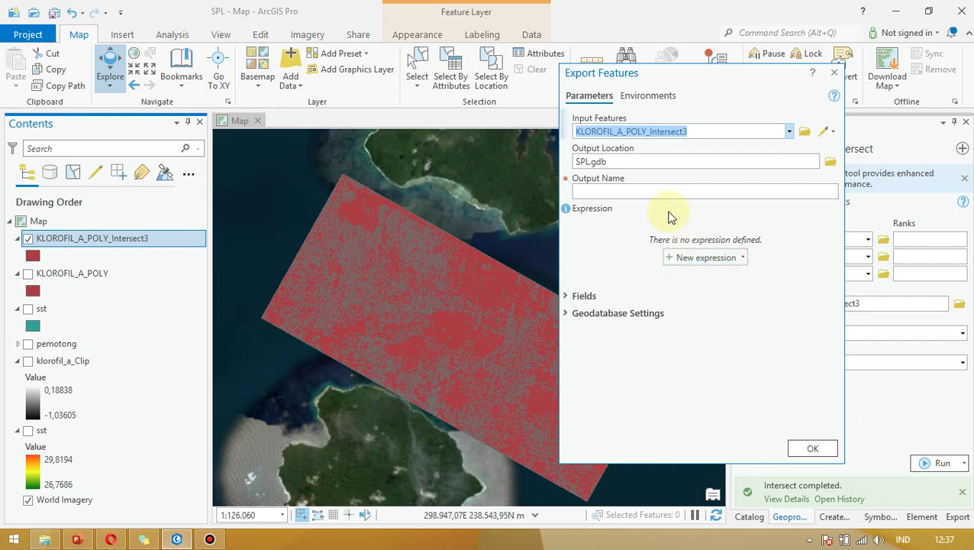
{"action": "left_click", "coordinate": [654, 191]}
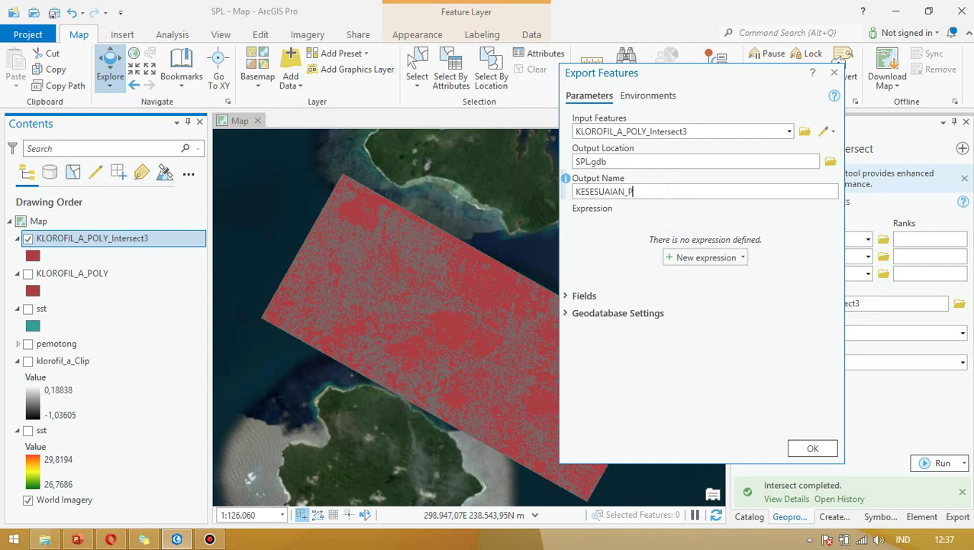
{"action": "type", "text": "KESESUAIAN_PEMIJAHAN"}
Step: Create a new export filter expression and add a second clause to it
{"action": "left_click", "coordinate": [707, 260]}
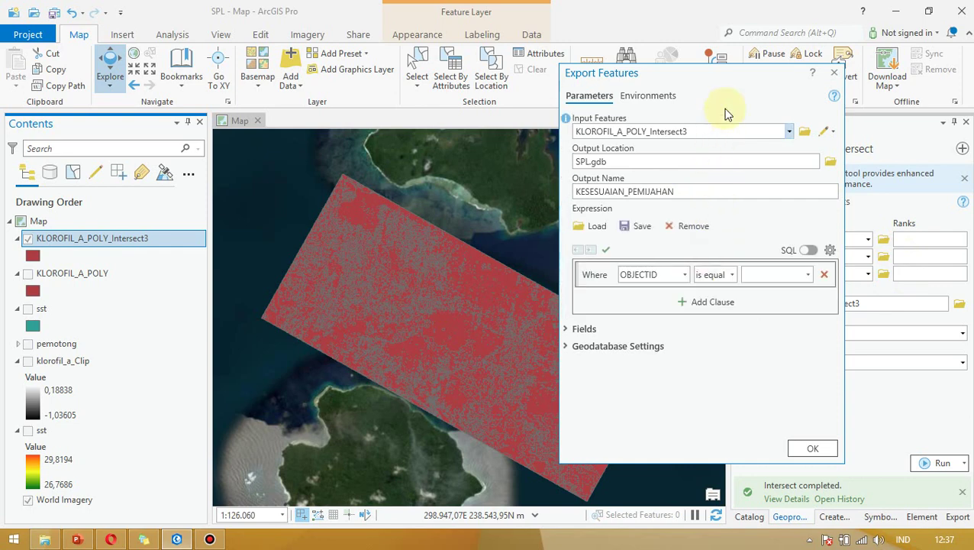
{"action": "left_click_drag", "start_coordinate": [707, 77], "coordinate": [621, 84]}
{"action": "left_click", "coordinate": [626, 310]}
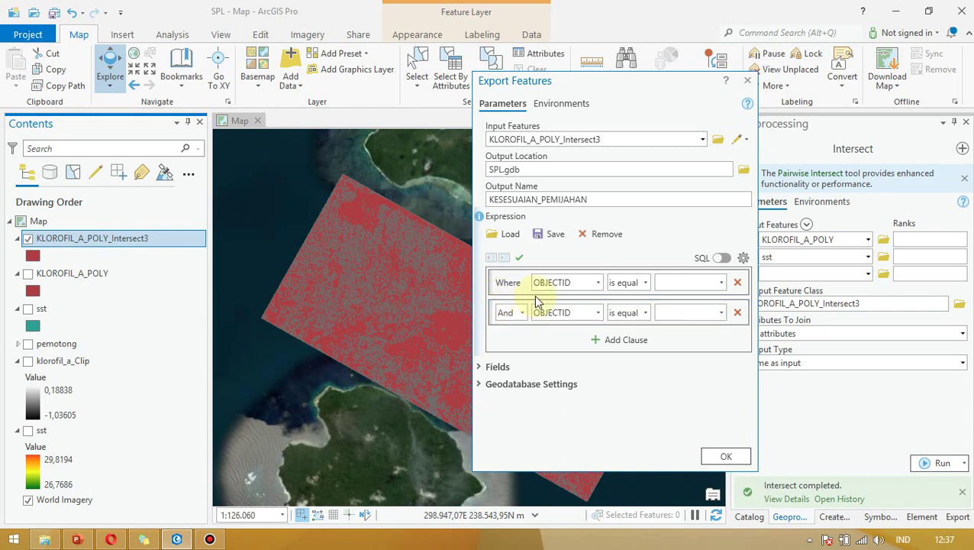
Step: Set the first filter clause to the first gridcode field is greater than 11
{"action": "left_click", "coordinate": [598, 283]}
{"action": "left_click", "coordinate": [577, 341]}
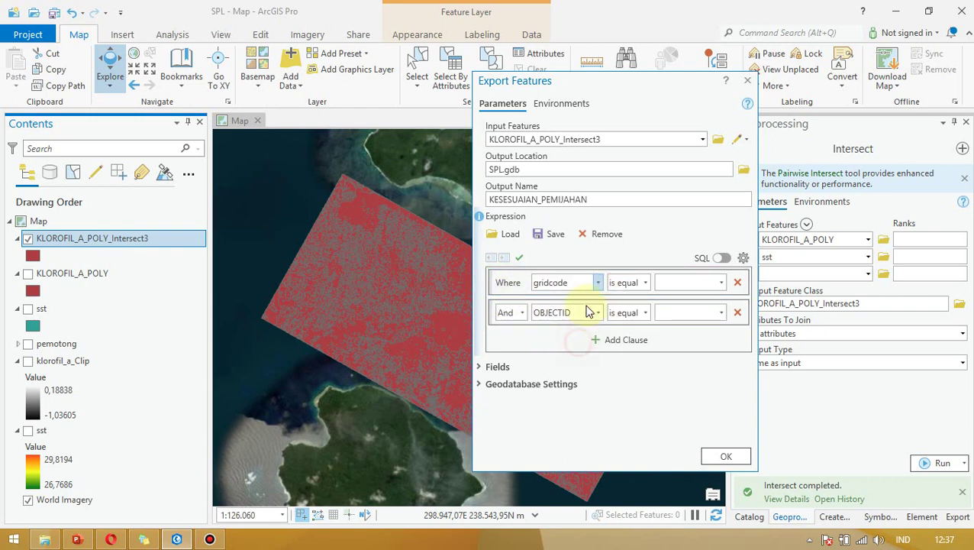
{"action": "left_click", "coordinate": [598, 283]}
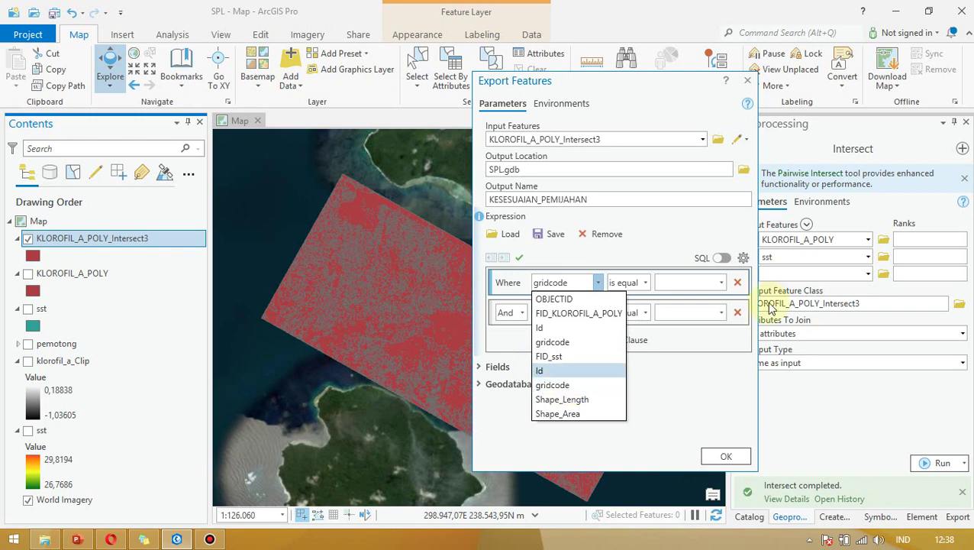
{"action": "left_click", "coordinate": [674, 388]}
{"action": "left_click", "coordinate": [598, 283]}
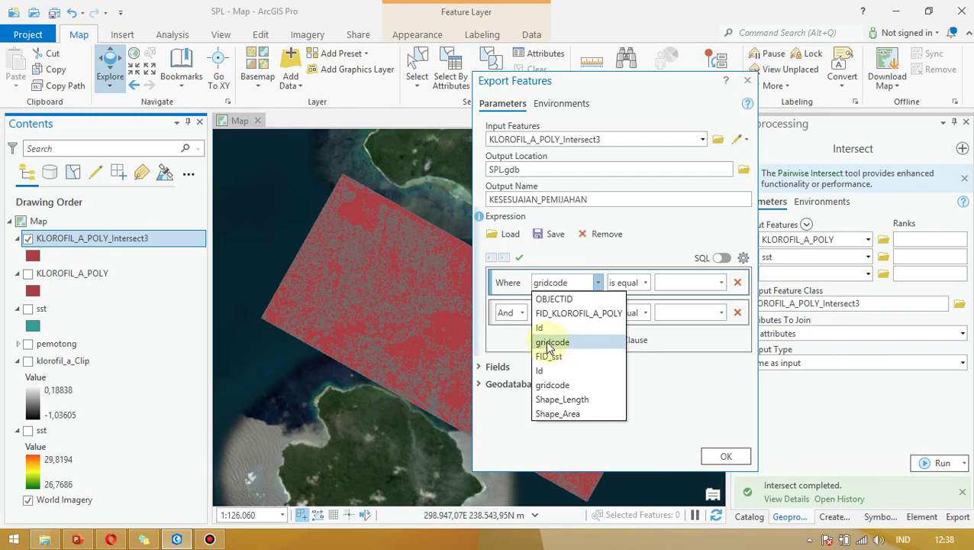
{"action": "left_click", "coordinate": [549, 343]}
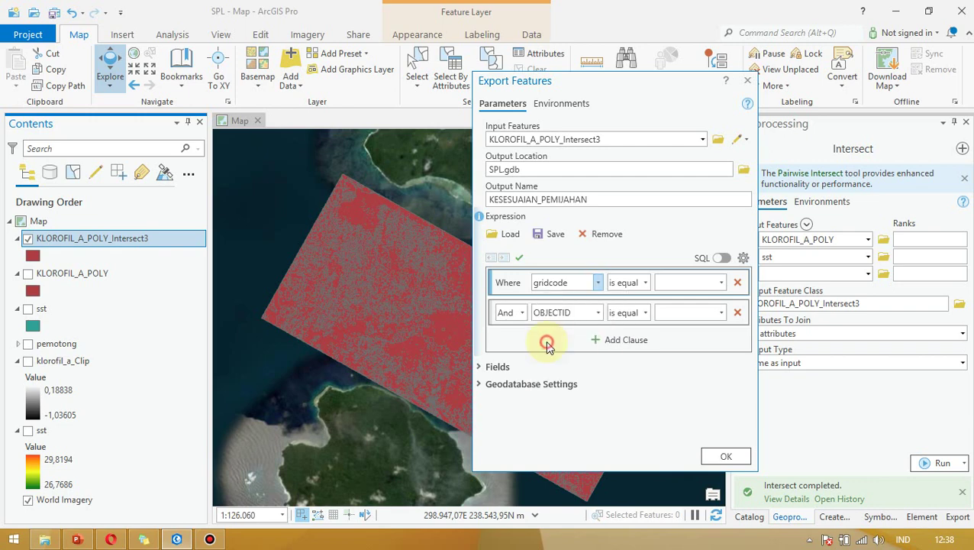
{"action": "left_click", "coordinate": [646, 283]}
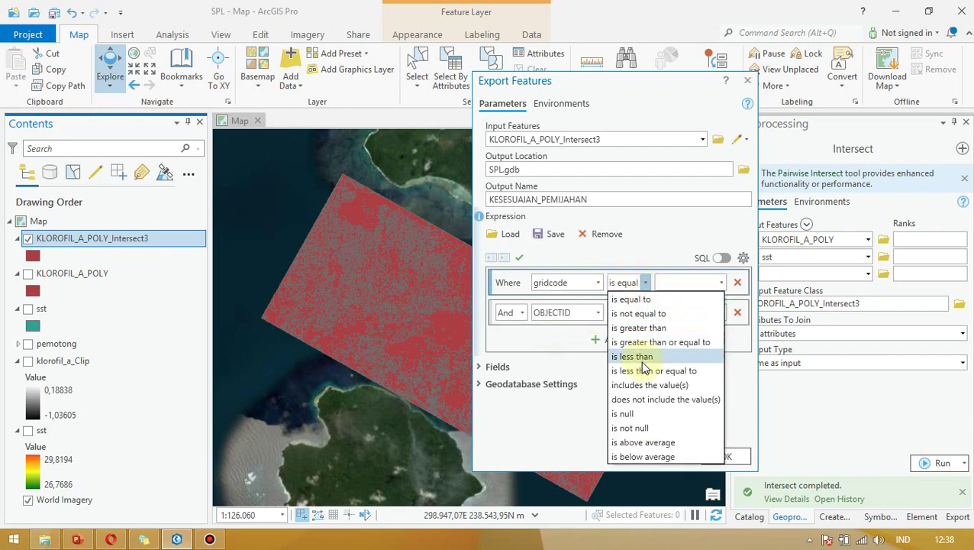
{"action": "left_click", "coordinate": [654, 329]}
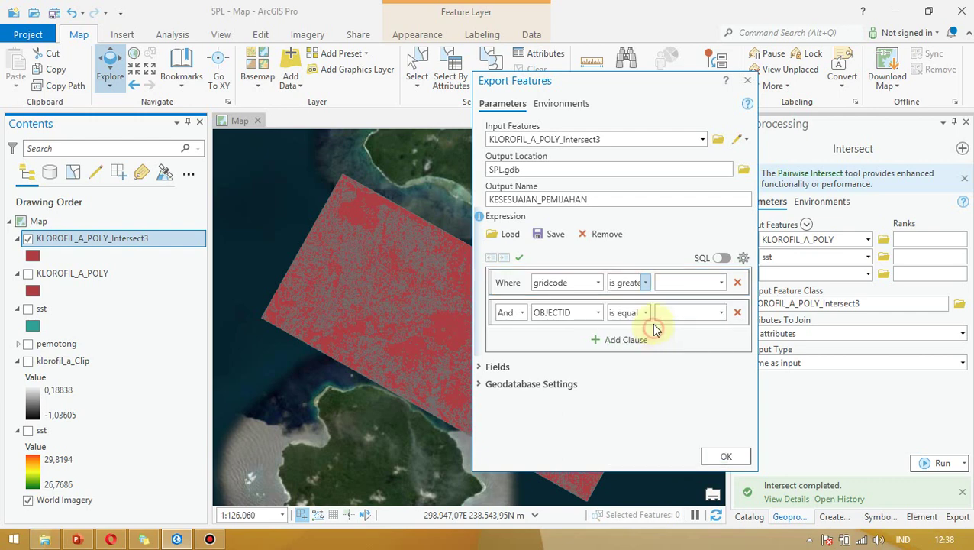
{"action": "left_click", "coordinate": [722, 284]}
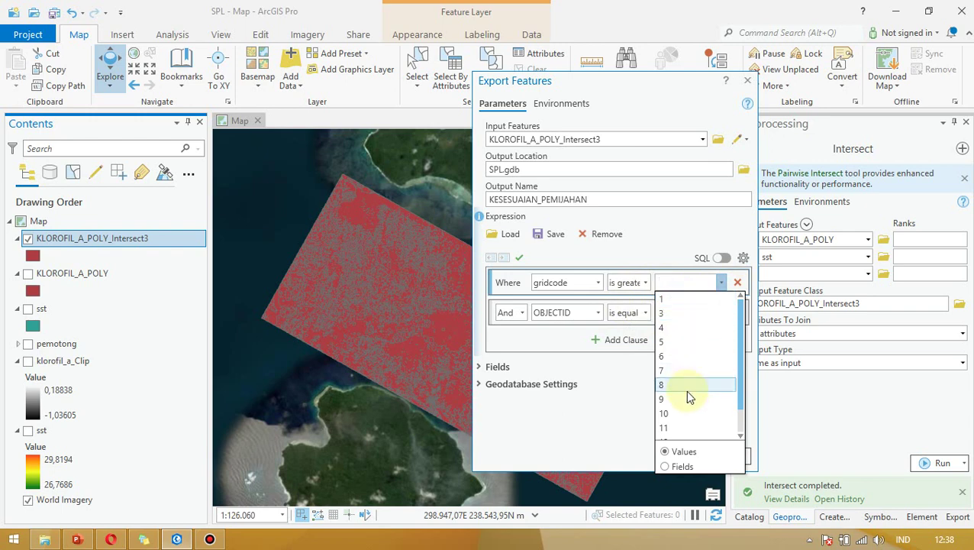
{"action": "scroll", "coordinate": [684, 391], "scroll_direction": "down", "scroll_amount": 1}
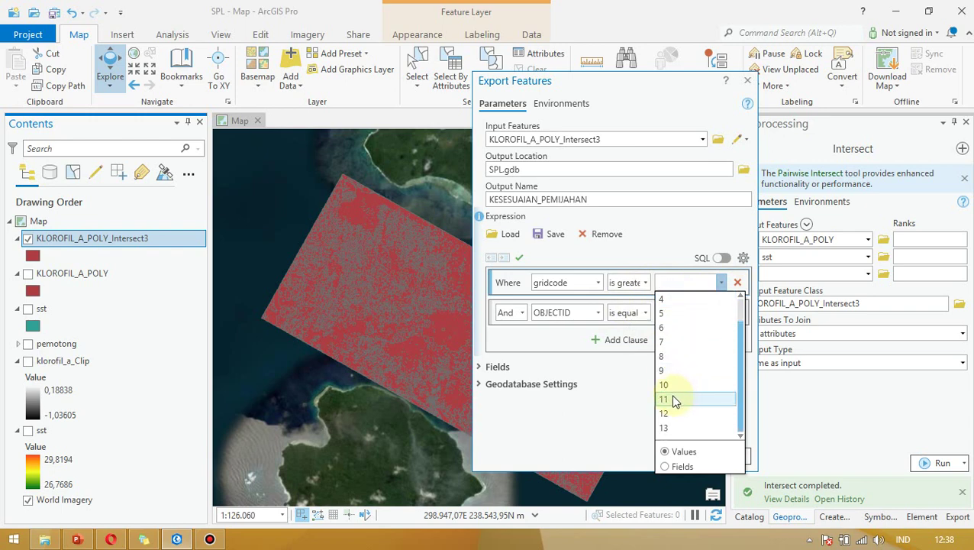
{"action": "left_click", "coordinate": [675, 399]}
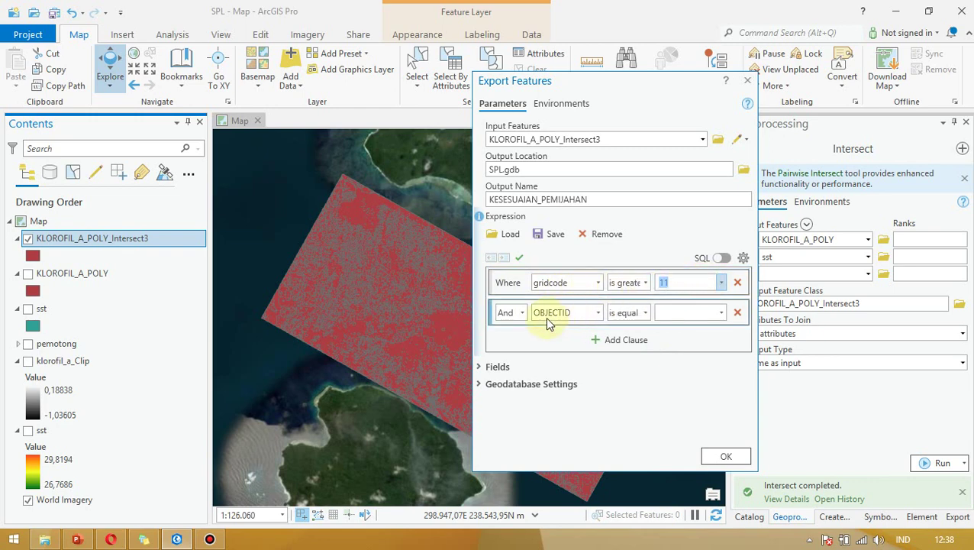
Step: Join the second filter clause with Or and set it to test whether gridcode is less than a value
{"action": "left_click", "coordinate": [519, 312]}
{"action": "left_click", "coordinate": [509, 338]}
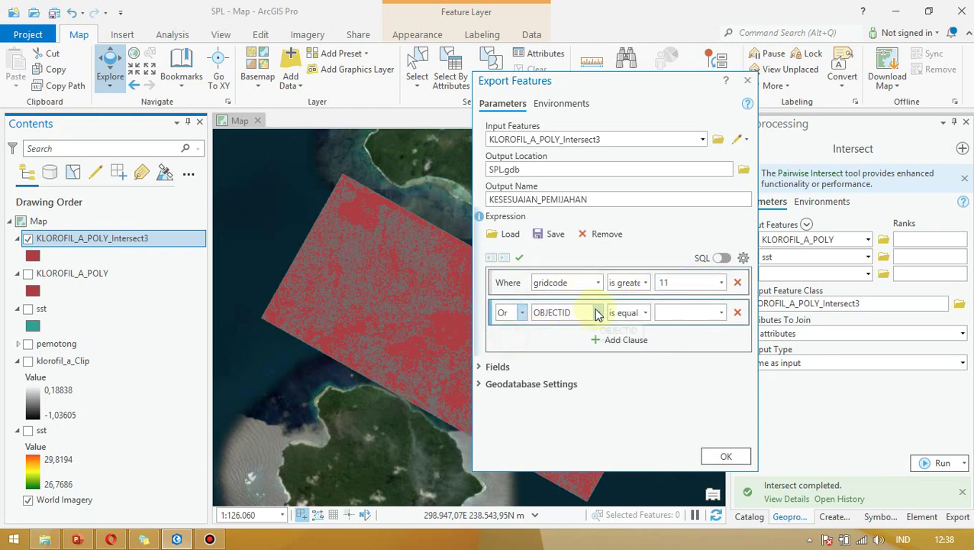
{"action": "left_click", "coordinate": [598, 312]}
{"action": "left_click", "coordinate": [550, 370]}
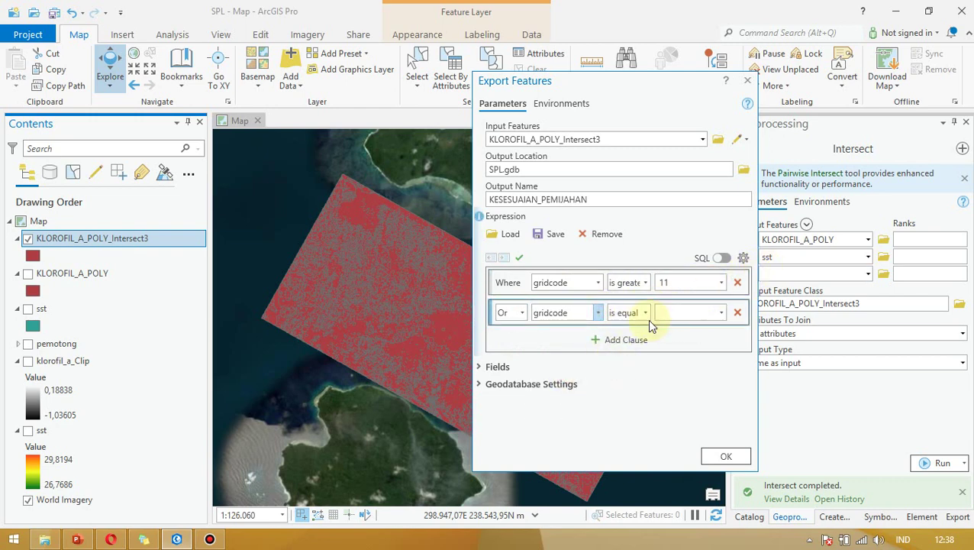
{"action": "left_click", "coordinate": [645, 317]}
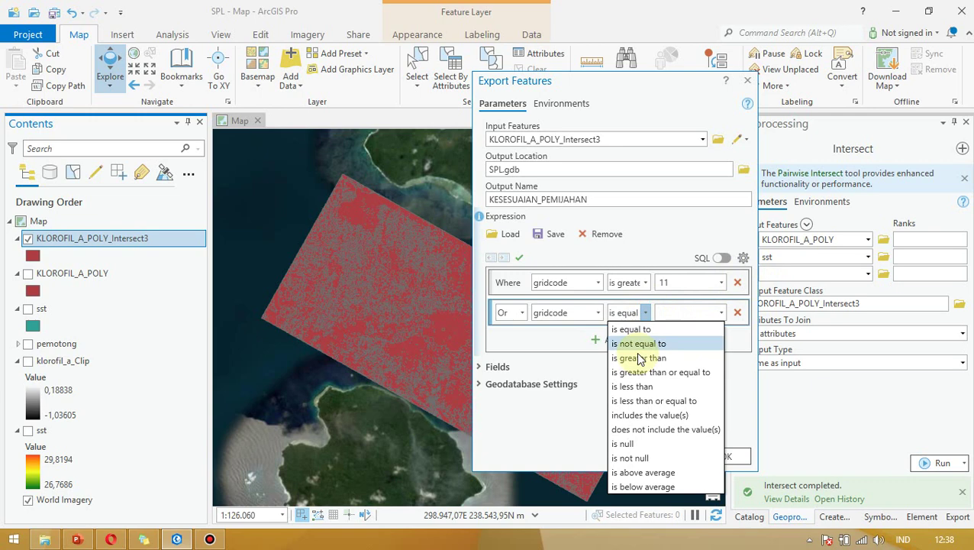
{"action": "left_click", "coordinate": [651, 397]}
{"action": "left_click", "coordinate": [720, 312]}
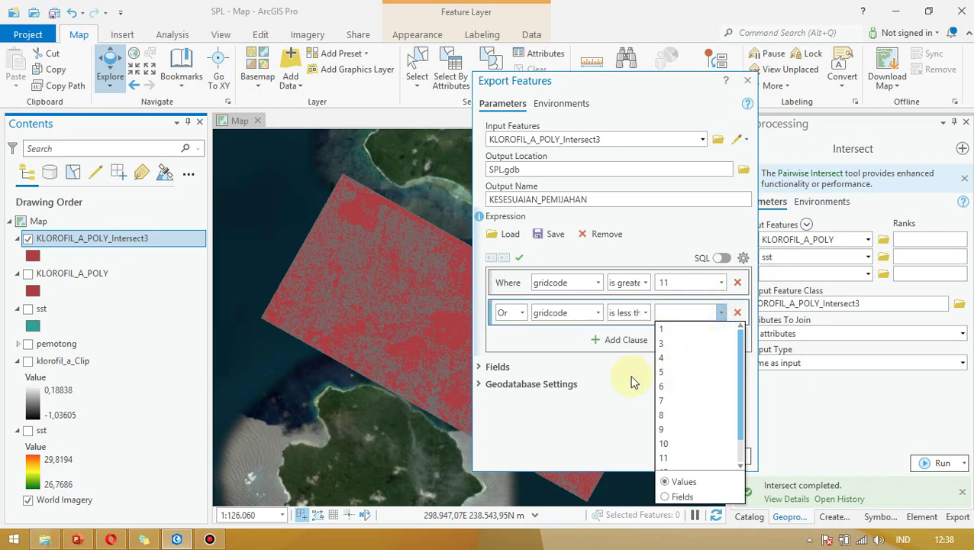
{"action": "left_click", "coordinate": [623, 405]}
Step: Switch the second clause to the second gridcode field with value 3, and run the export
{"action": "left_click", "coordinate": [600, 314]}
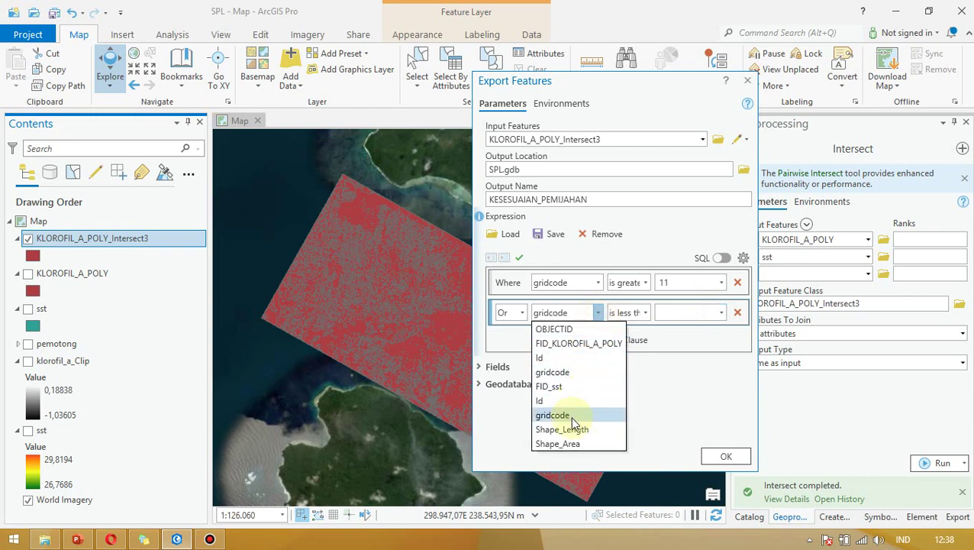
{"action": "left_click", "coordinate": [574, 414]}
{"action": "left_click", "coordinate": [720, 313]}
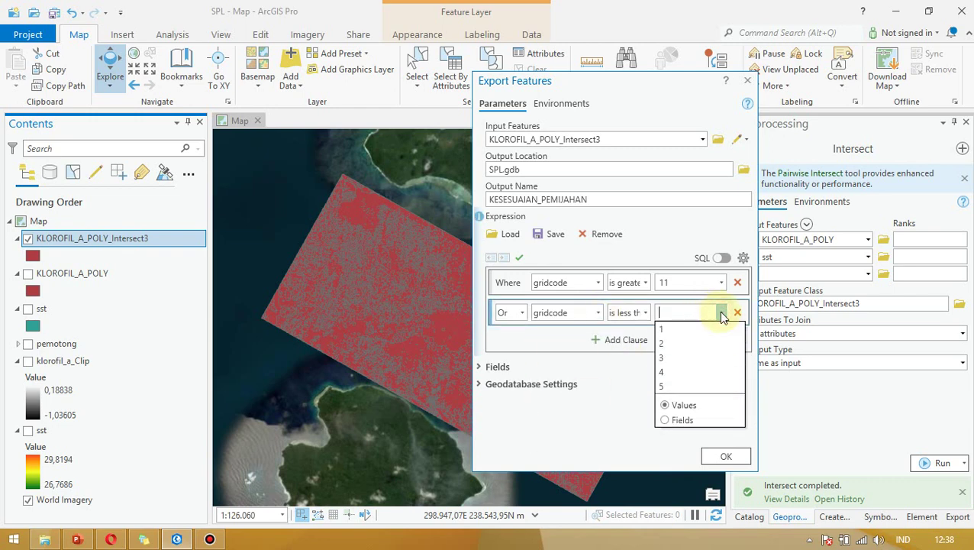
{"action": "left_click", "coordinate": [682, 362]}
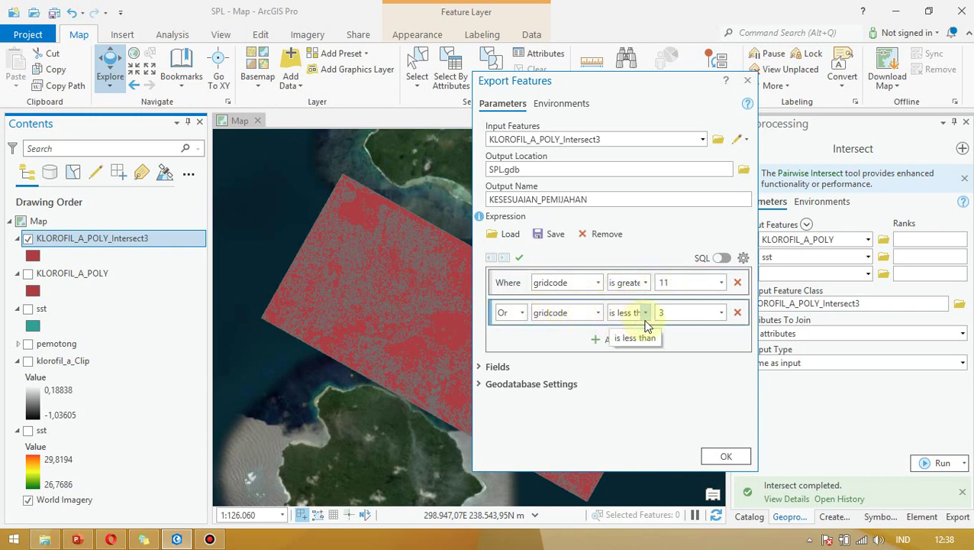
{"action": "left_click", "coordinate": [727, 457]}
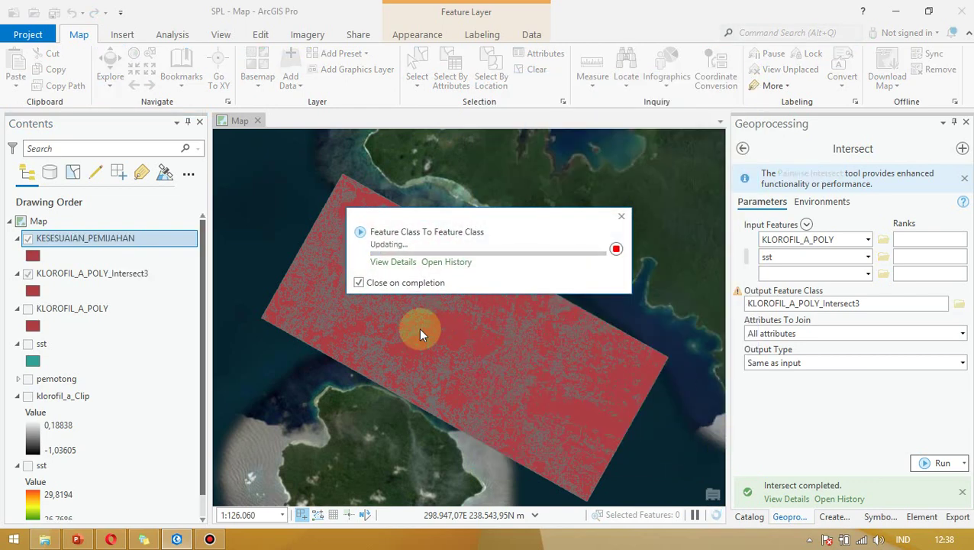
Step: Hide the KLOROFIL_A_POLY_Intersect3 layer and apply a red fill and red outline to the KESESUAIAN_PEMIJAHAN polygons
{"action": "left_click", "coordinate": [27, 273]}
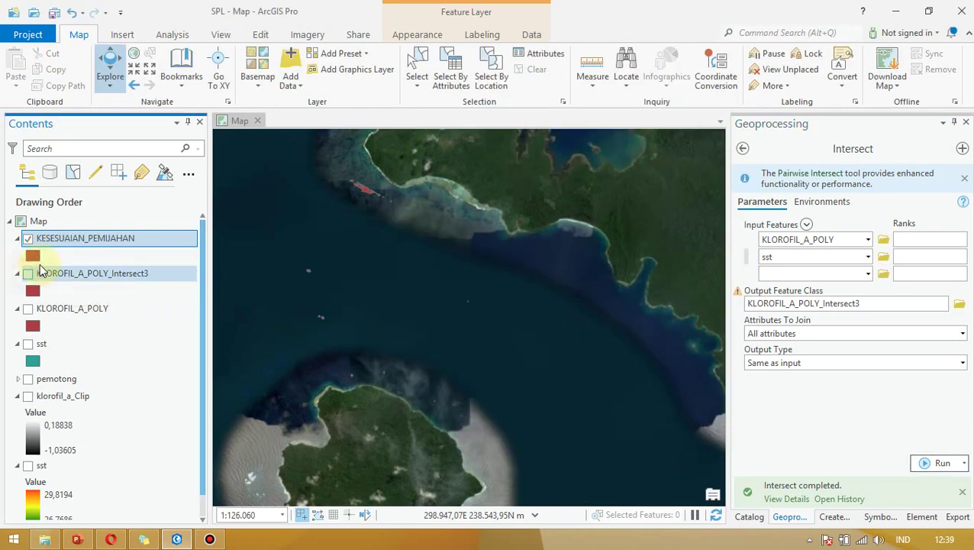
{"action": "left_click", "coordinate": [33, 258]}
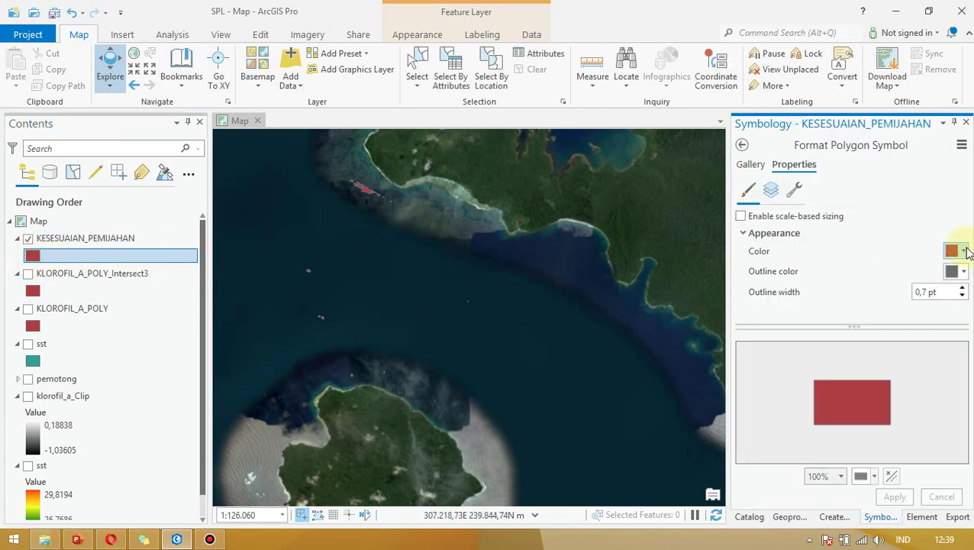
{"action": "left_click", "coordinate": [965, 252]}
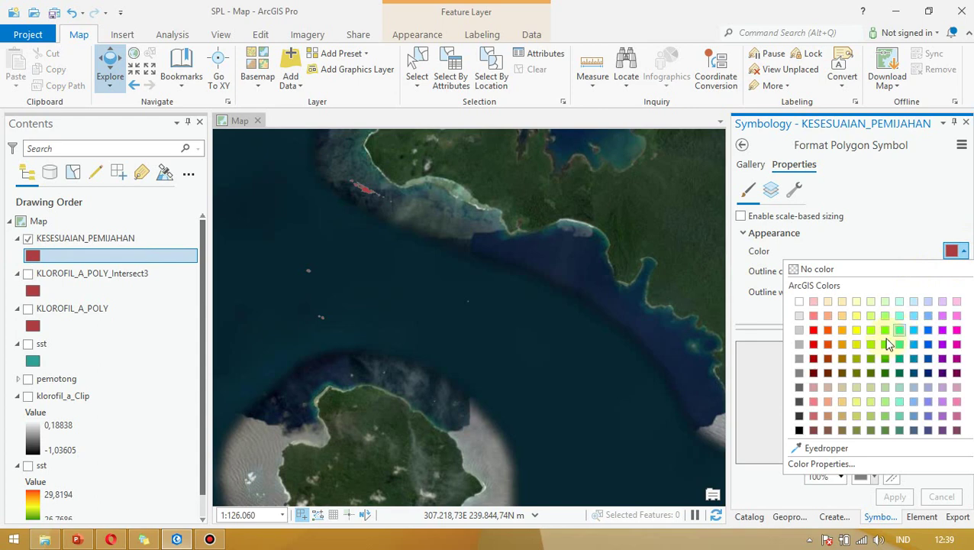
{"action": "left_click", "coordinate": [813, 329]}
{"action": "left_click", "coordinate": [964, 273]}
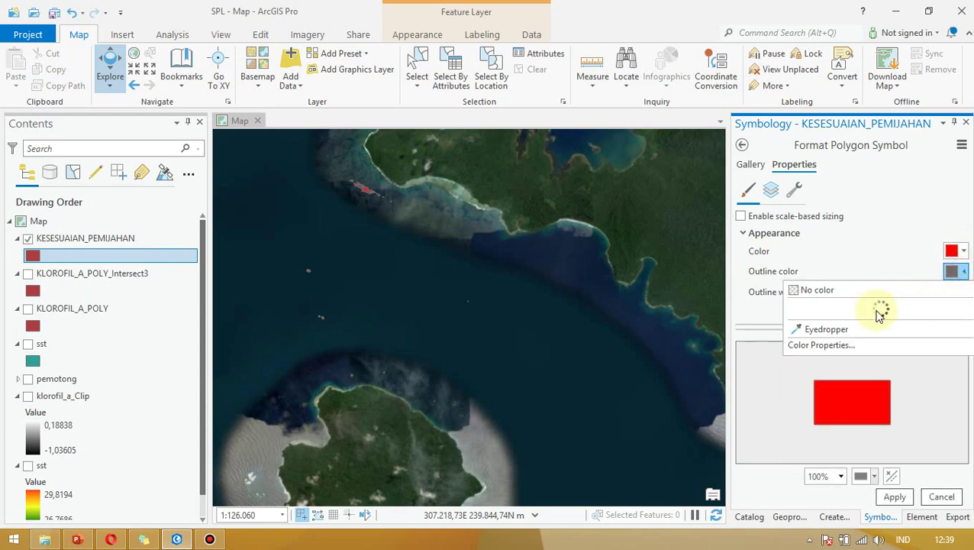
{"action": "left_click", "coordinate": [815, 351]}
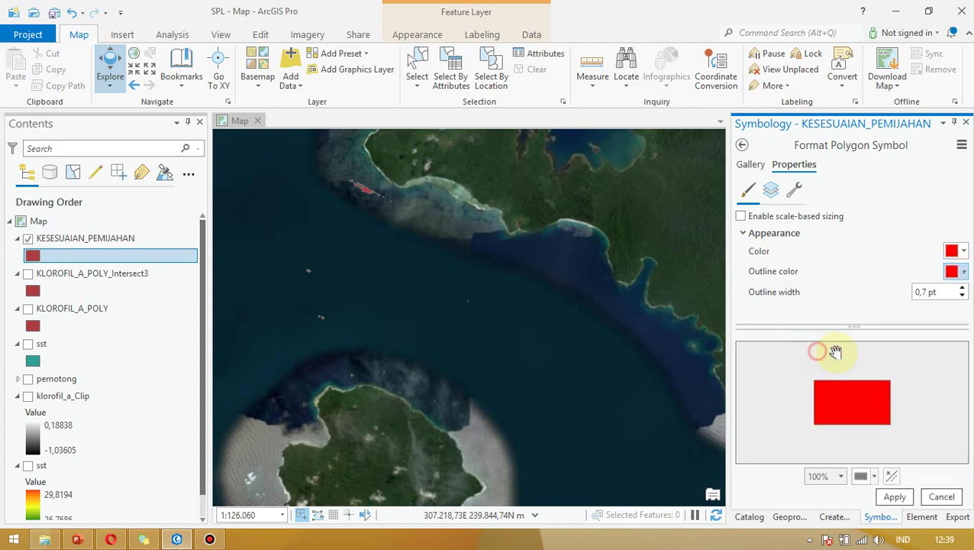
{"action": "left_click", "coordinate": [895, 497]}
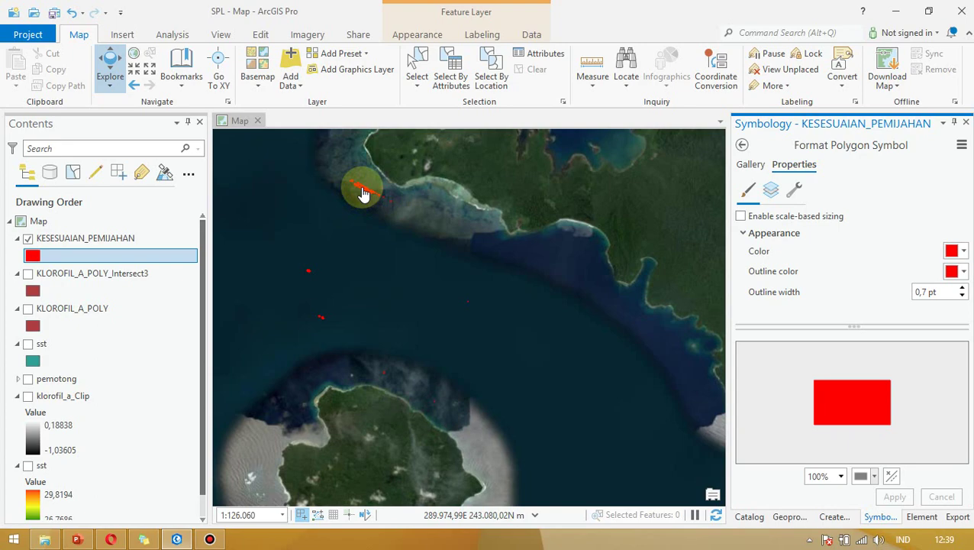
Step: Switch to PowerPoint and highlight the sea surface temperature and chlorophyll-a criteria on the overlay analysis slide
{"action": "key", "text": "alt+Tab"}
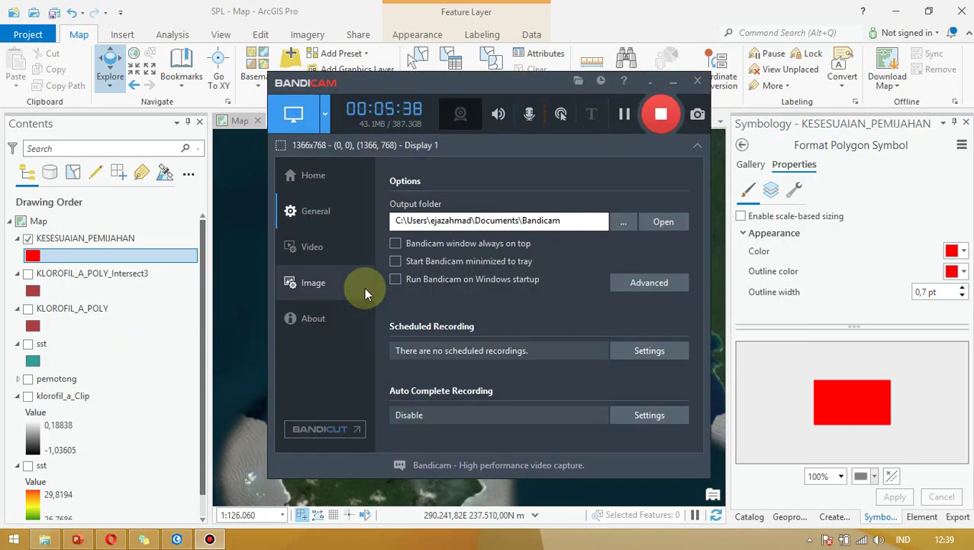
{"action": "key", "text": "alt+Tab"}
{"action": "key", "text": "Tab"}
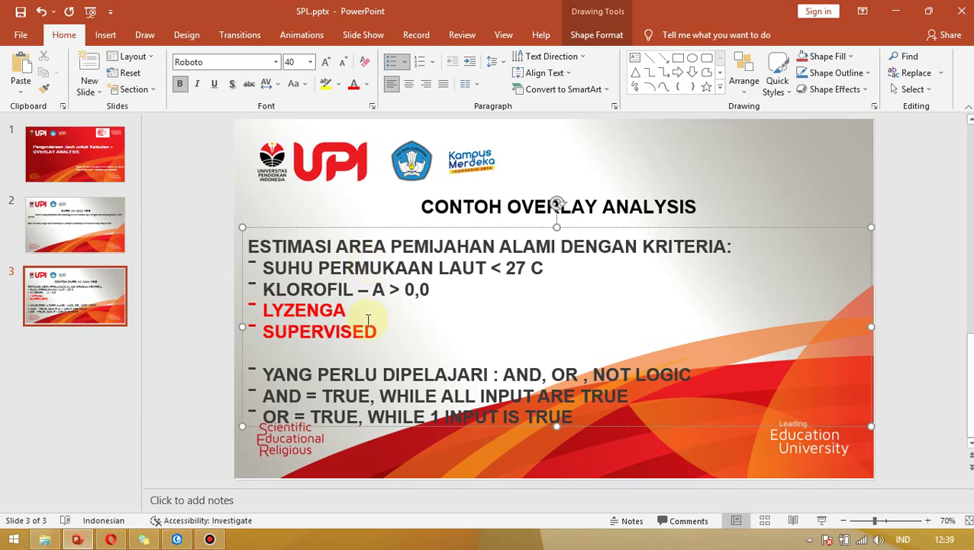
{"action": "left_click_drag", "start_coordinate": [443, 290], "coordinate": [246, 265]}
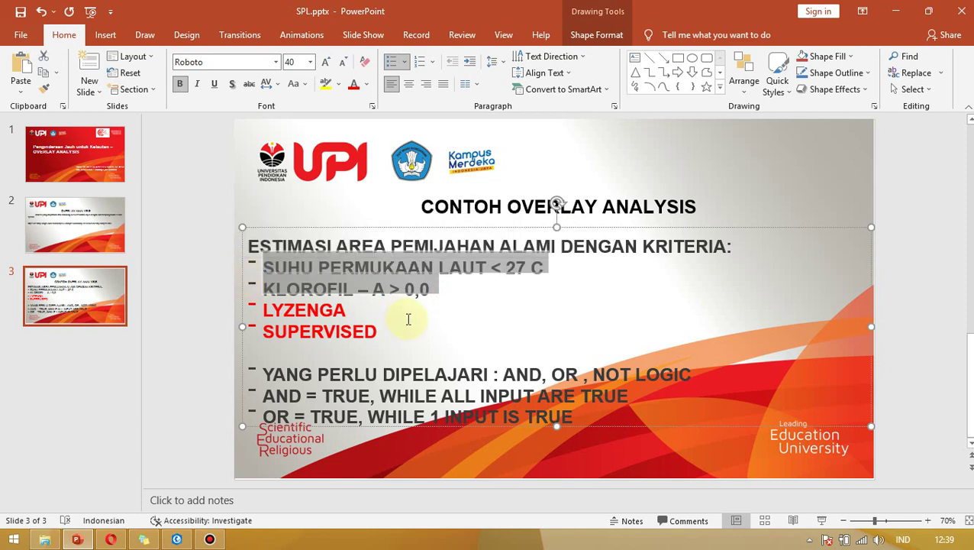